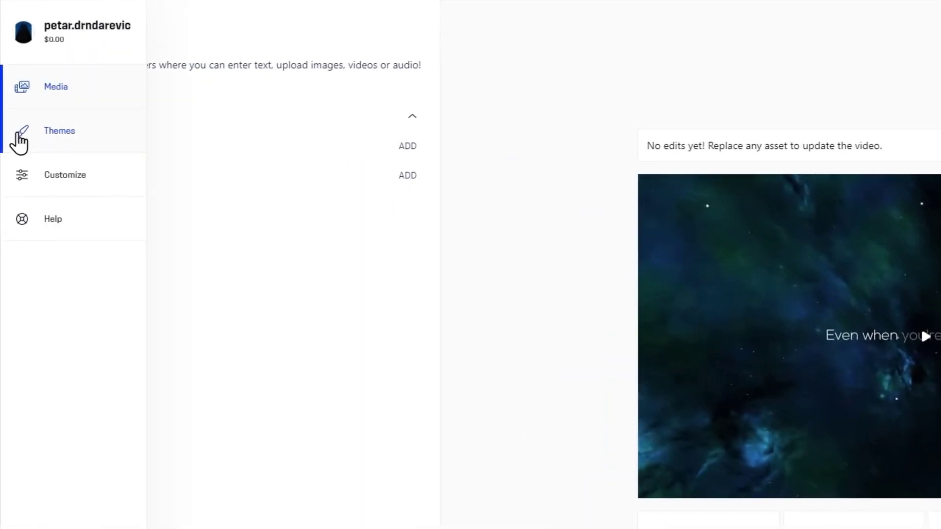
- Apply the red Helix colour theme from the Themes list
click(19, 139)
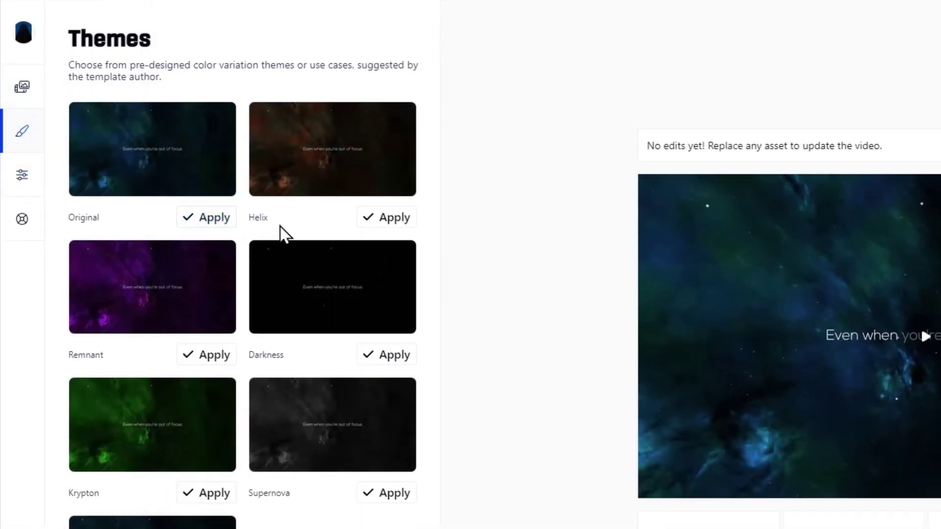
click(395, 219)
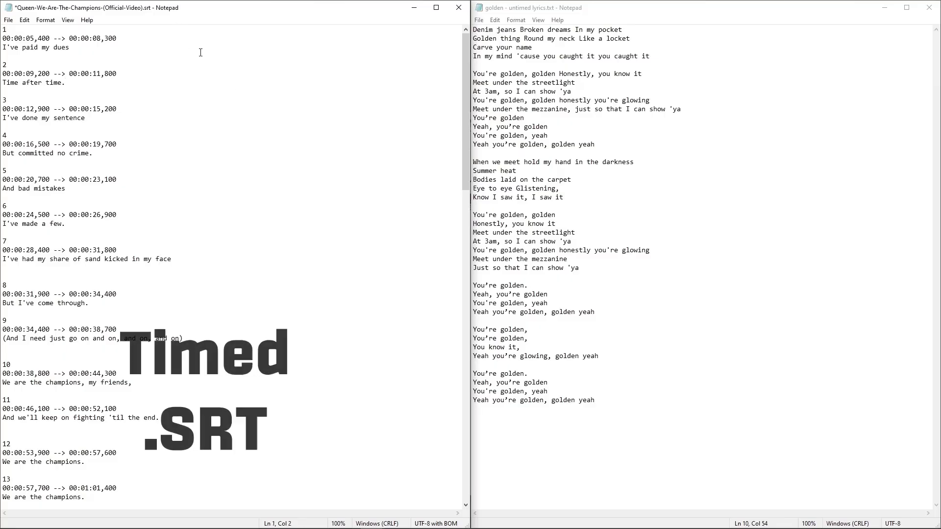
drag(116, 38, 2, 38)
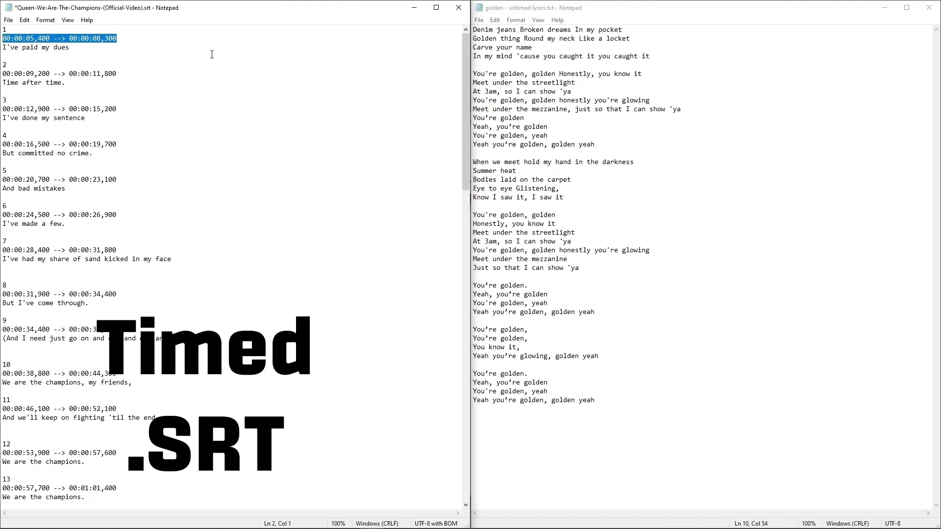
drag(650, 56, 472, 31)
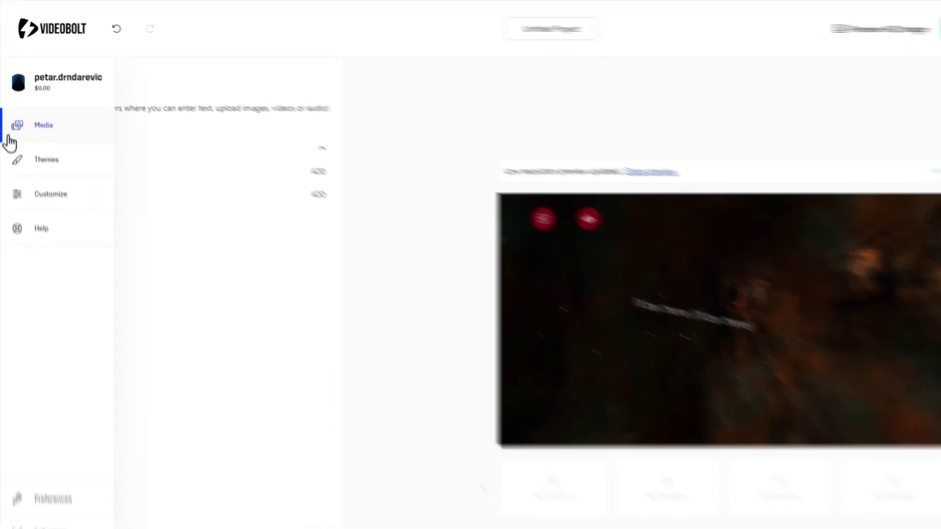
- Import 'Outwild x She Is Jules - Golden' from SoundCloud into the Track slot and show the lyrics options
click(220, 231)
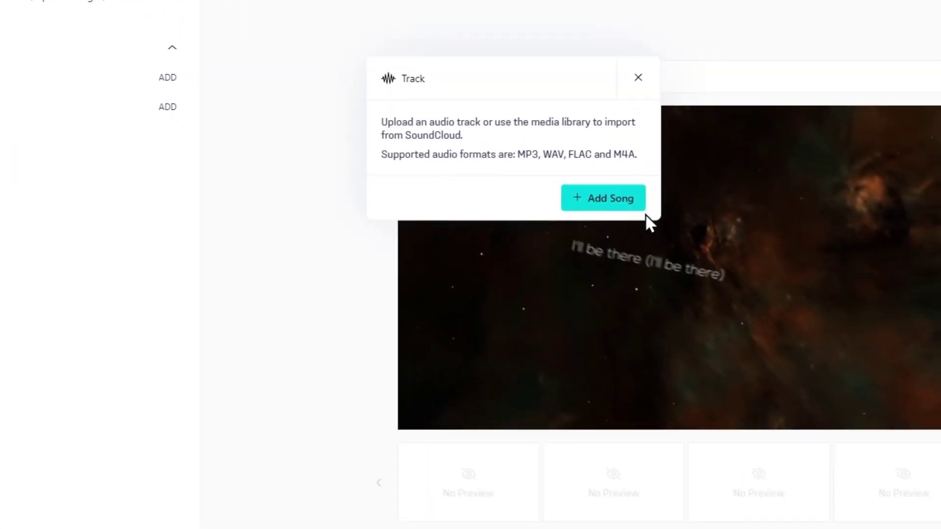
click(637, 206)
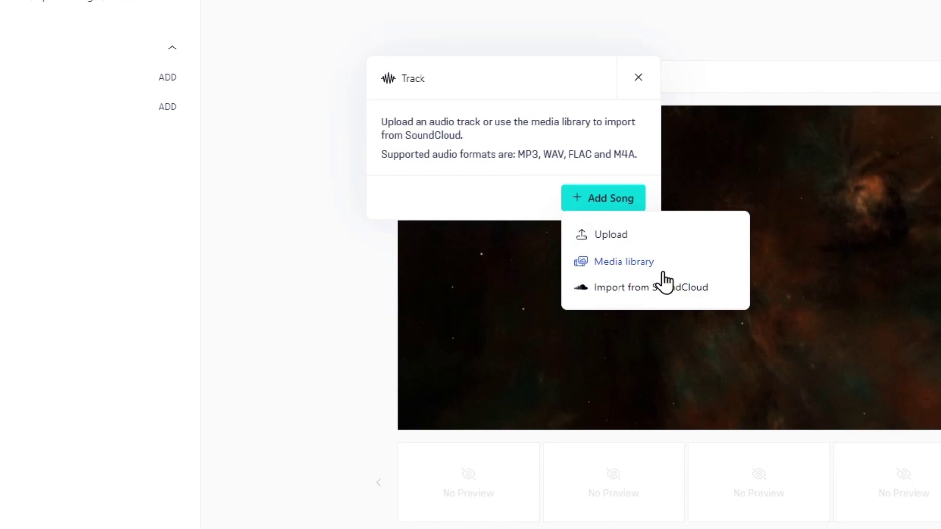
click(661, 290)
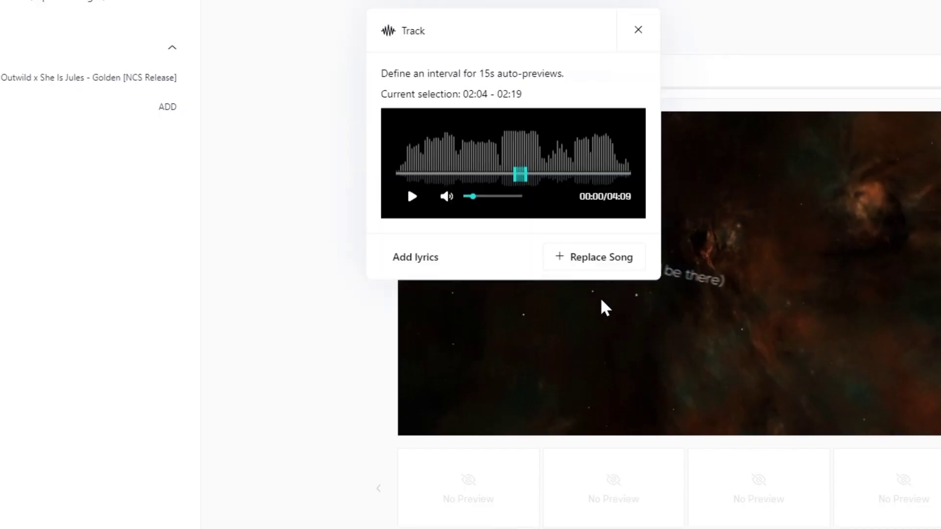
click(433, 256)
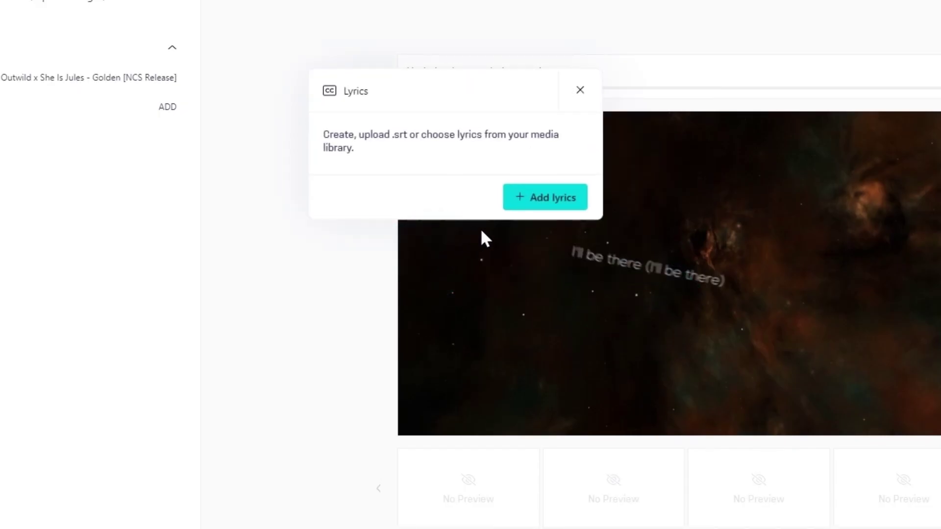
click(574, 203)
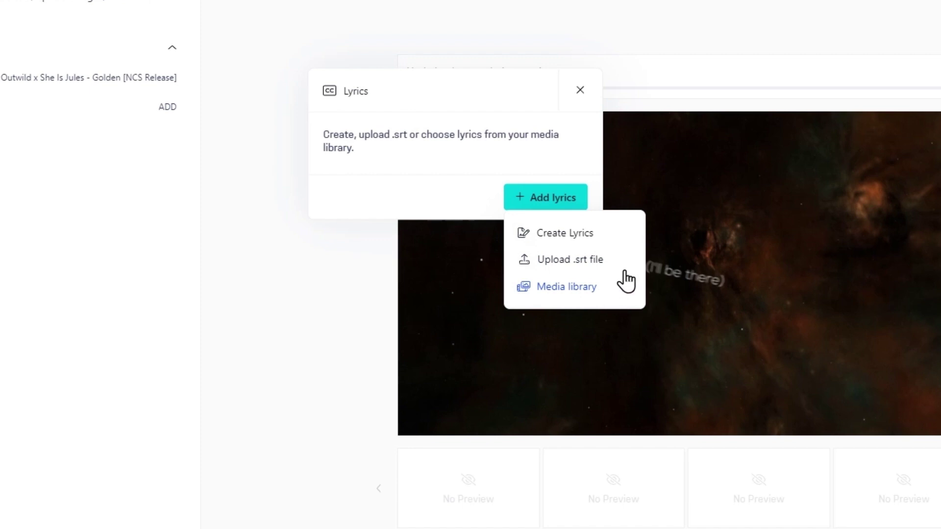
- Create a new lyrics file from the pasted untimed Golden lyrics, filled line by line
click(608, 240)
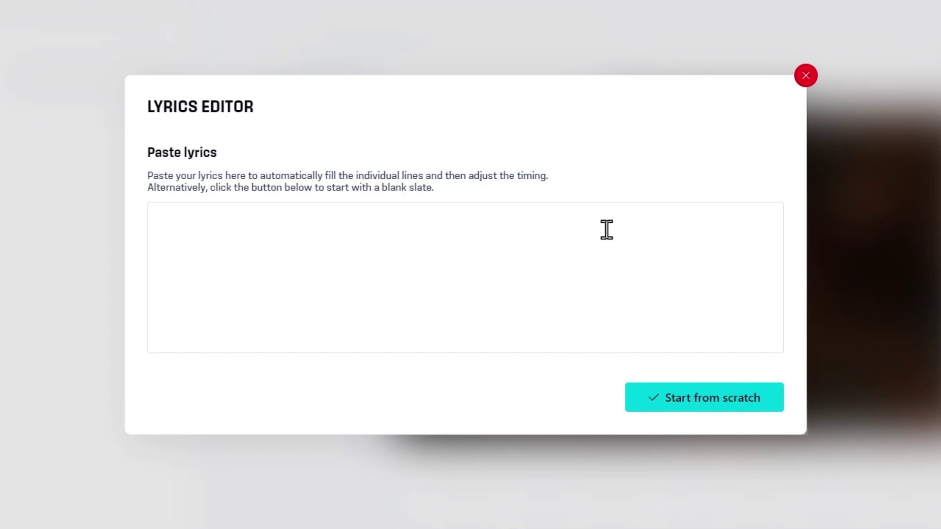
key(ctrl+v)
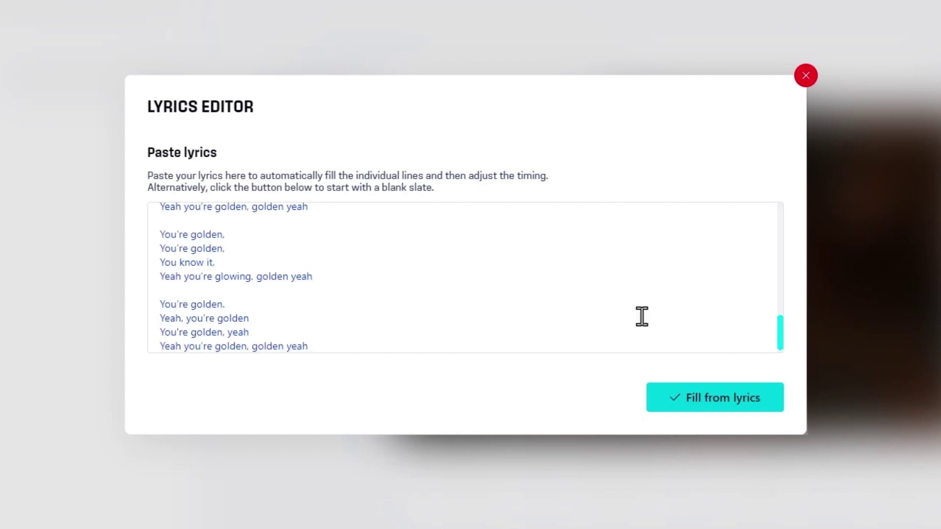
click(706, 409)
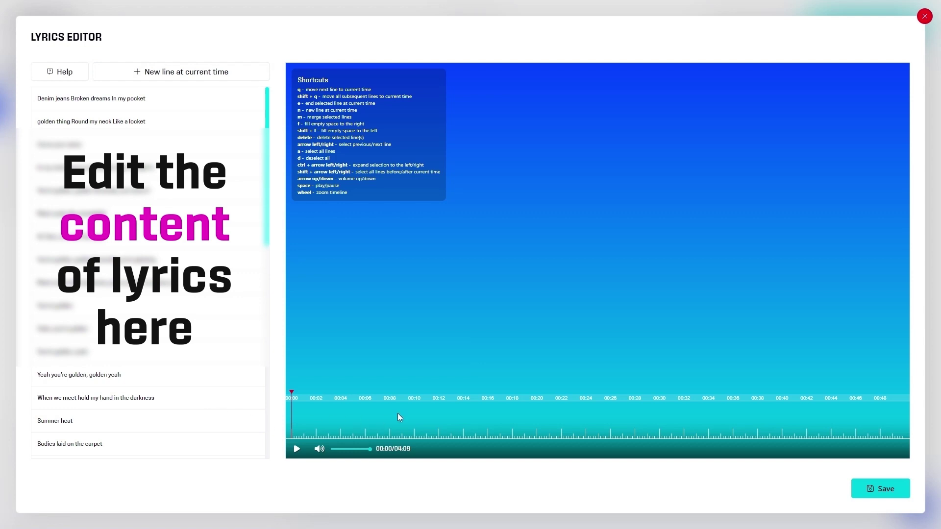
scroll(401, 411, down, 5)
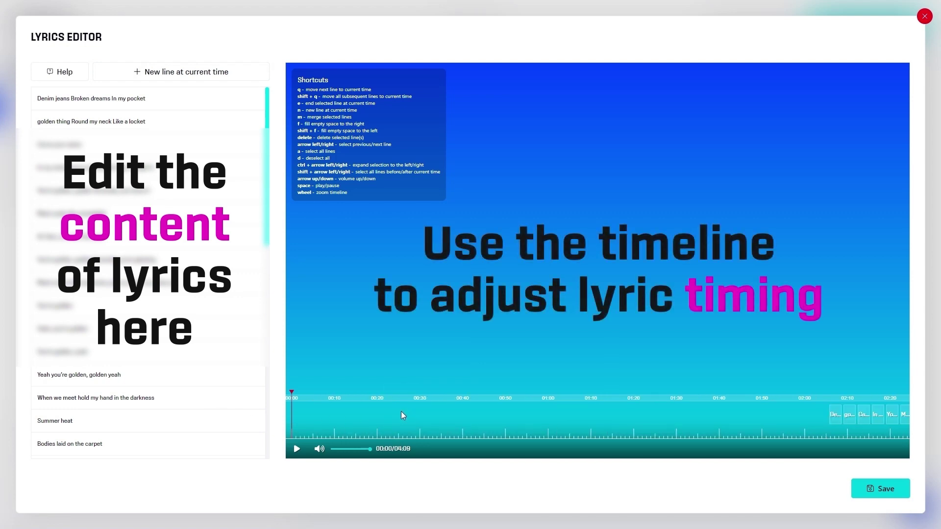
scroll(401, 412, down, 3)
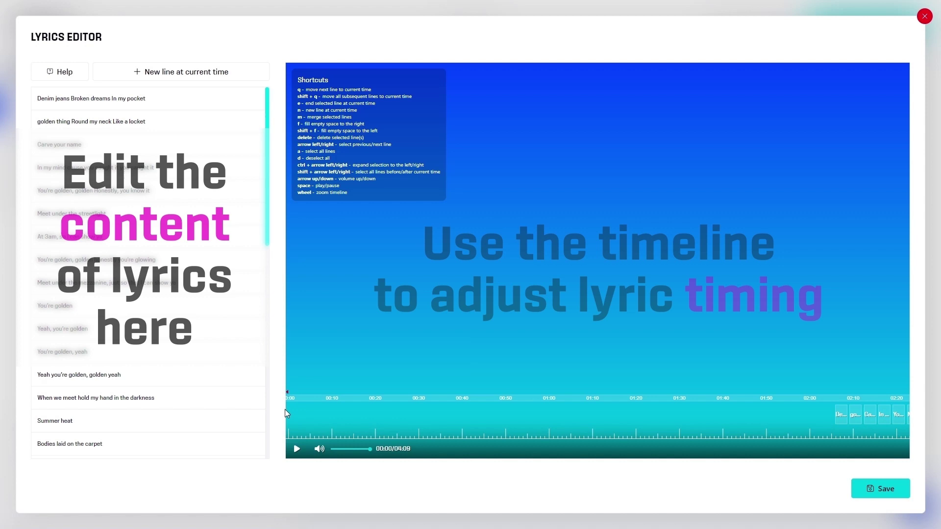
- Play the song and mark each Golden lyric line's start and end with Q and E
scroll(294, 411, up, 3)
click(388, 402)
key(space)
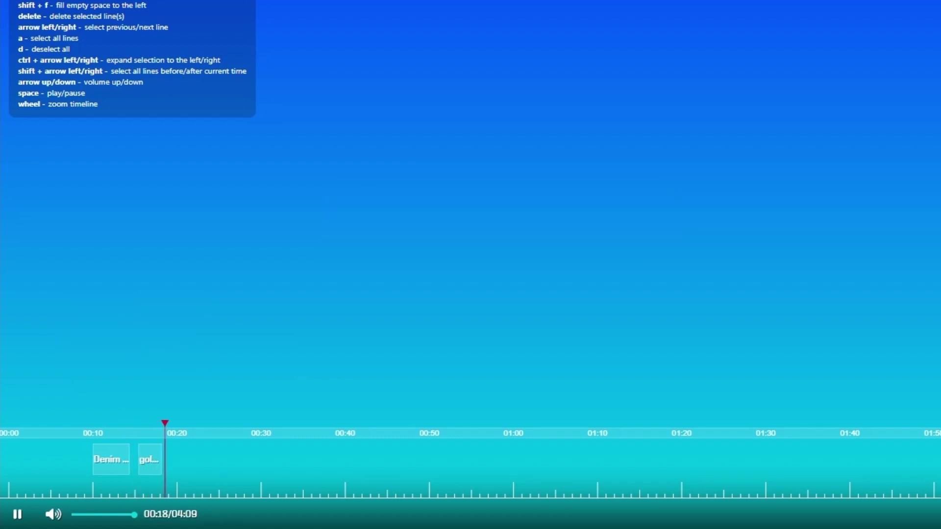
key(e)
key(q)
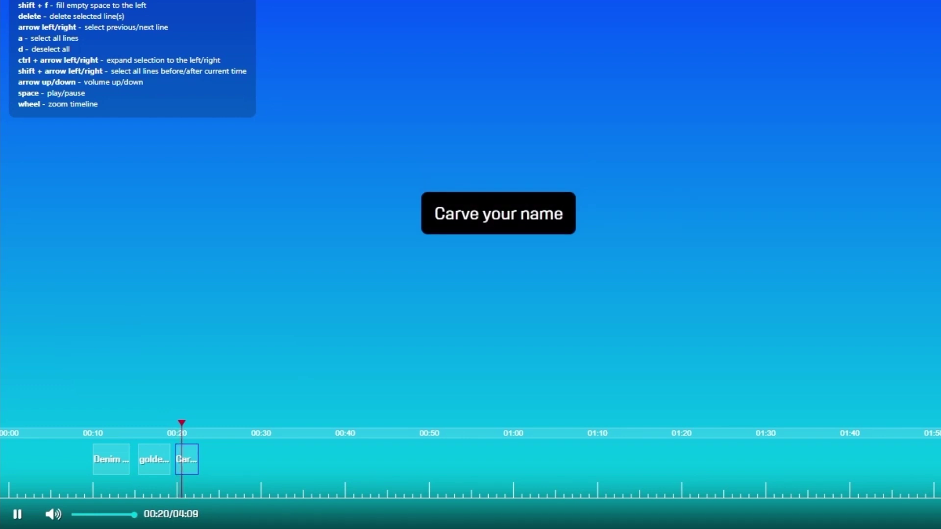
key(q)
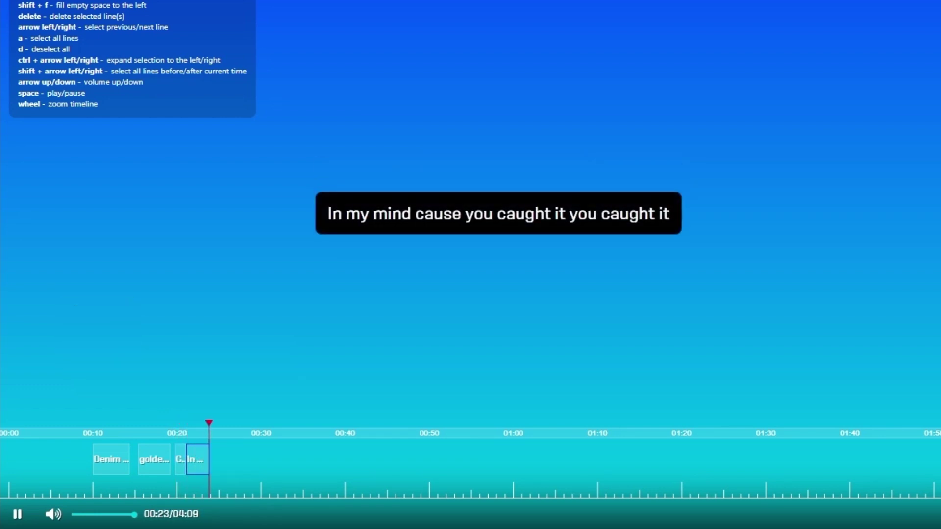
key(e)
key(q)
key(e)
key(q)
key(q)
key(q)
key(e)
key(q)
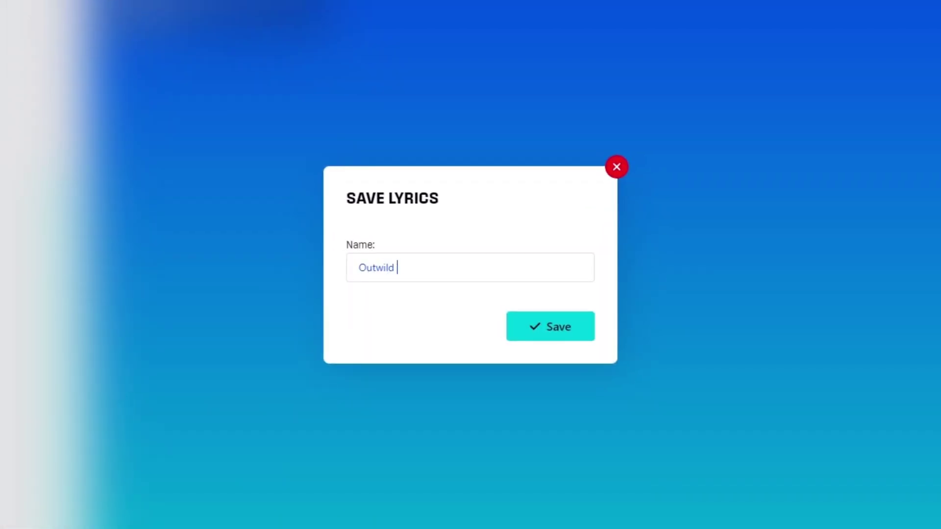
- Break the first lyric line after 'Denim jeans', putting 'In my pocket' on its own line
click(550, 327)
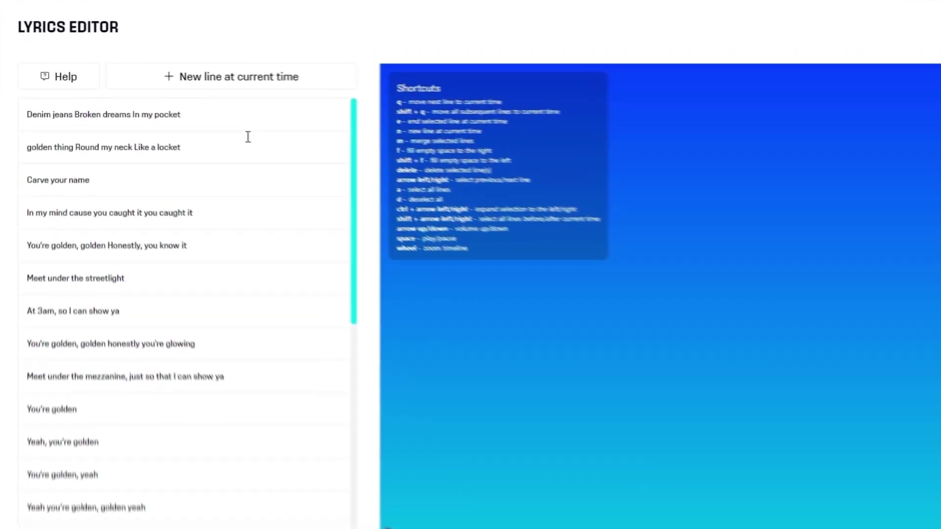
click(253, 125)
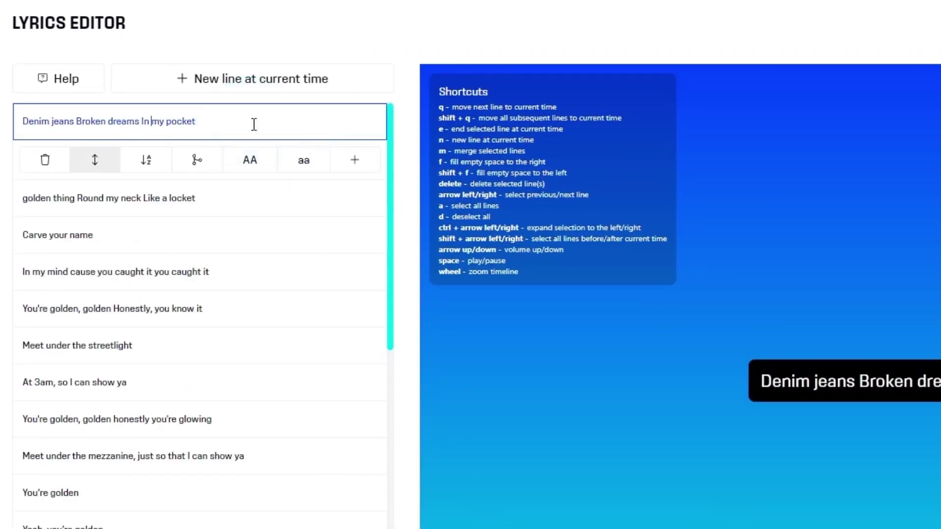
key(Return)
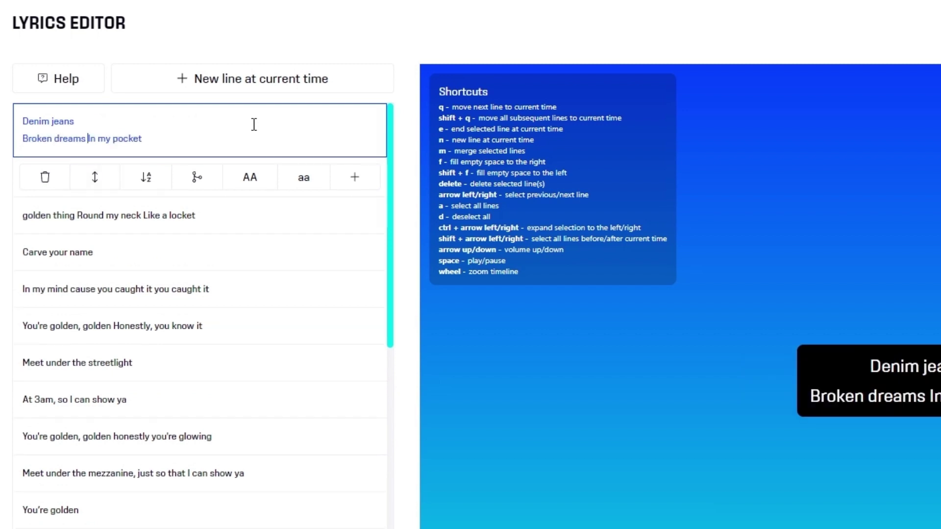
key(Return)
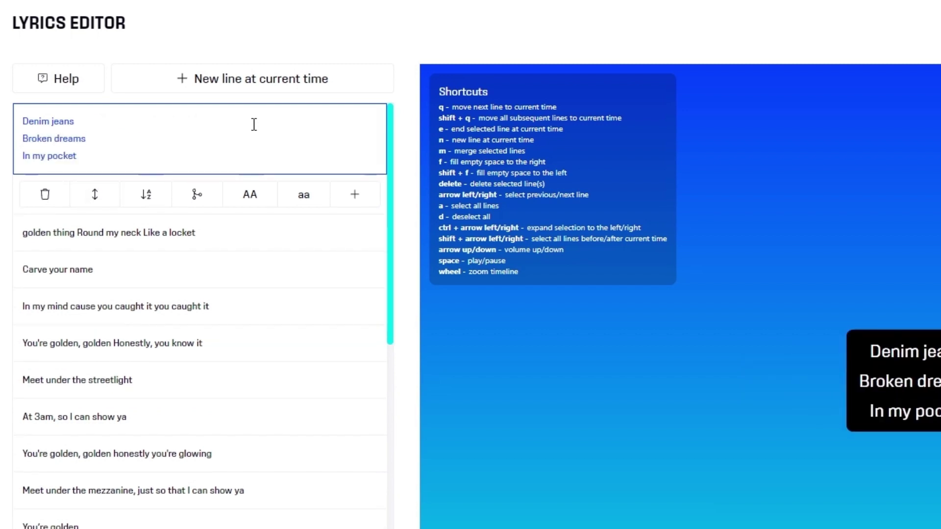
- Split the multi-line lyric into separate lines and overwrite the existing lyrics file
click(110, 211)
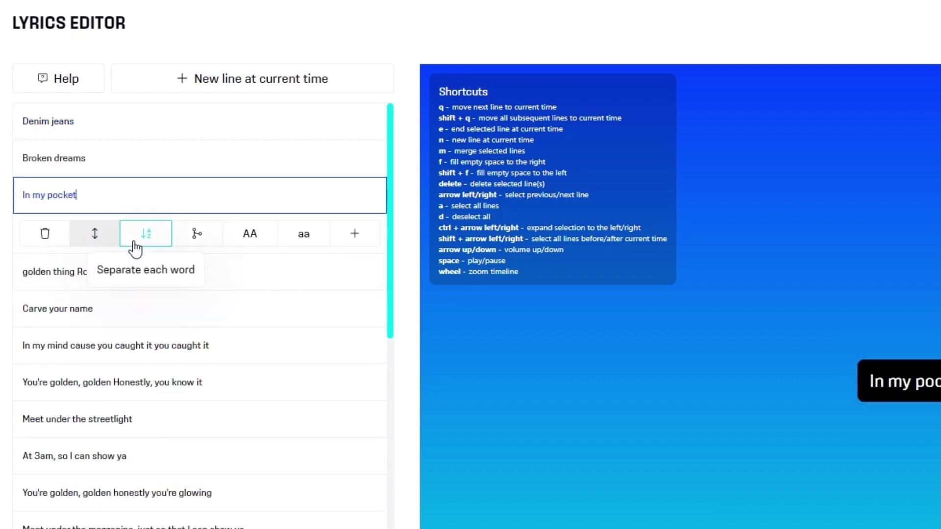
click(135, 242)
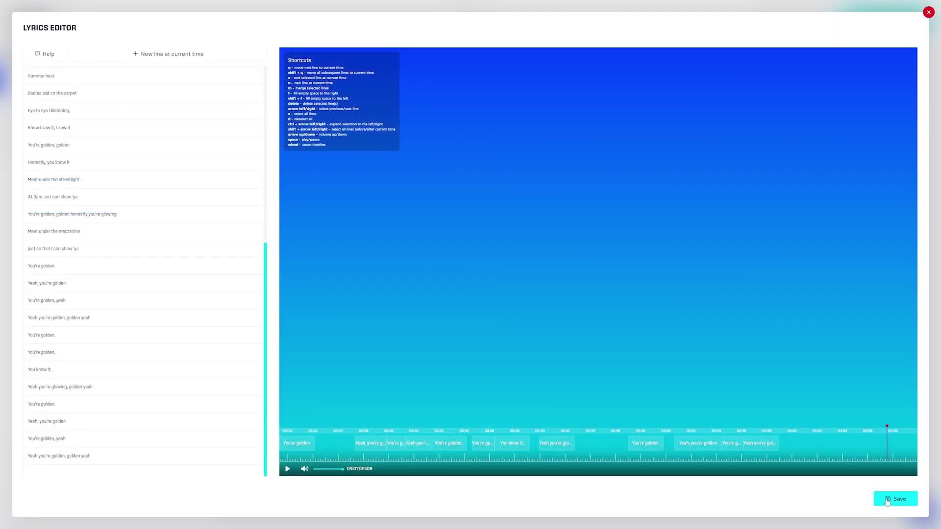
click(896, 501)
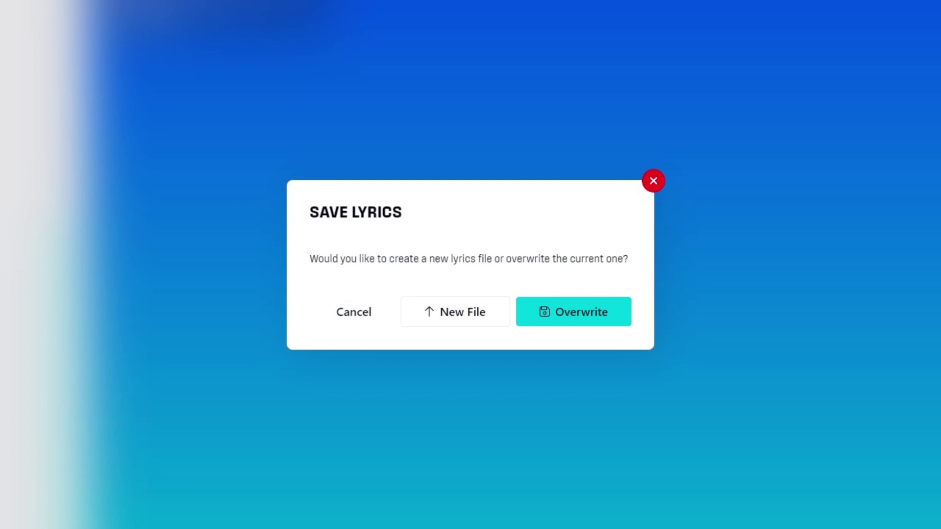
click(606, 324)
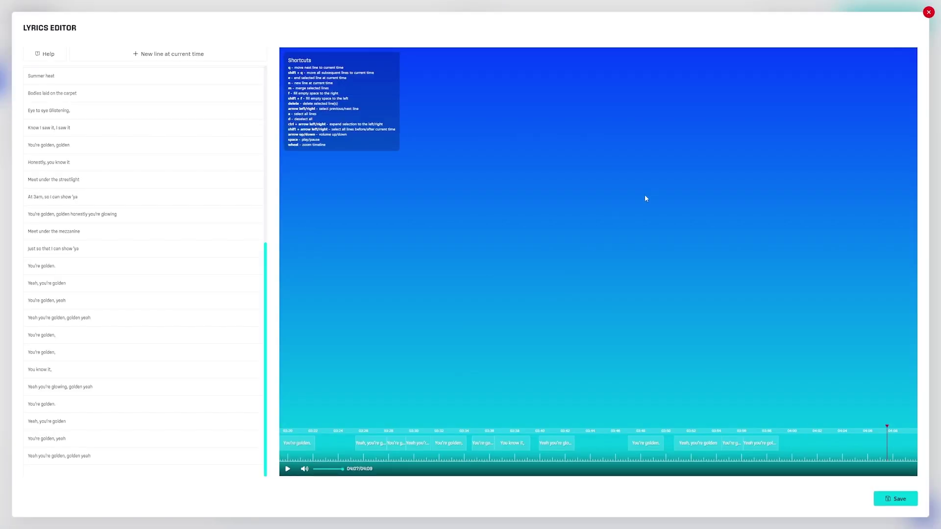
- Close the Lyrics Editor to return to the Media panel with tmp_srt(2).srt loaded
click(928, 12)
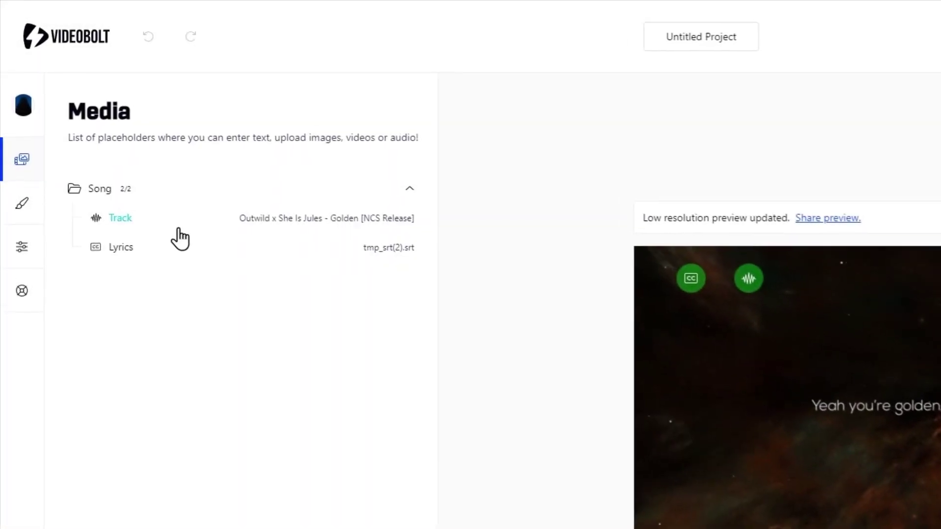
- Set the lyrics Font 1 to Google's Bungee Shade and select the 64.0 font size for changing
click(23, 261)
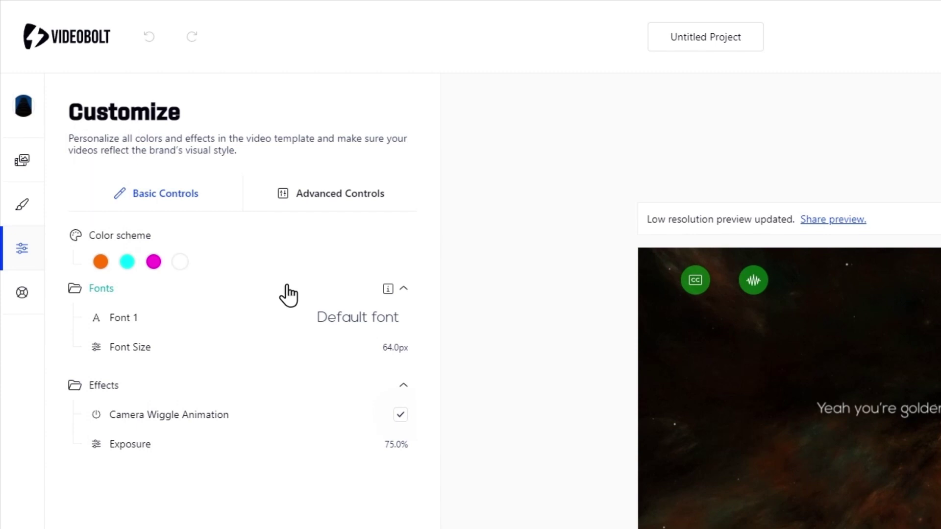
click(372, 333)
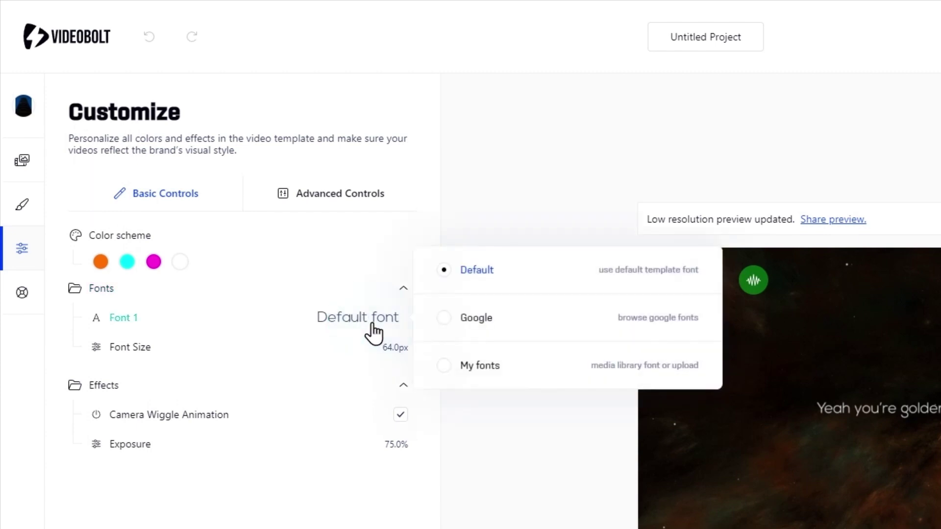
click(488, 329)
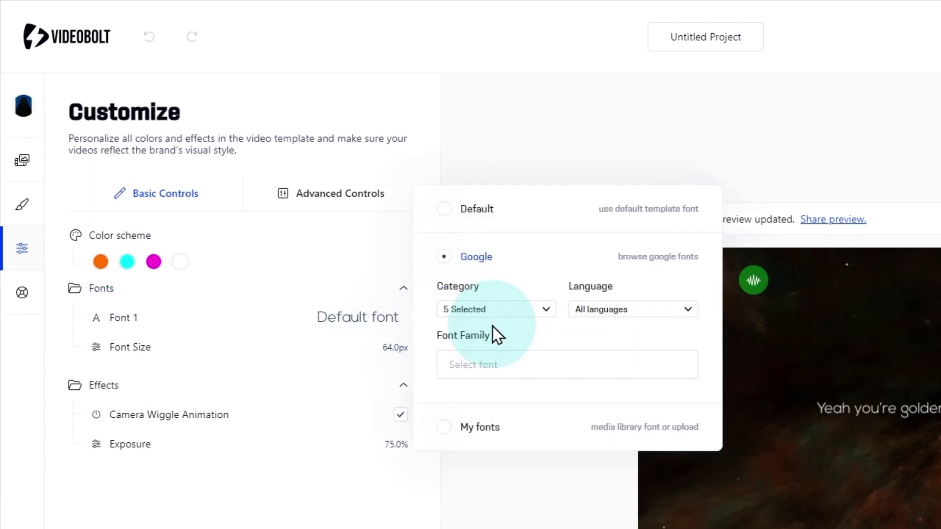
click(531, 364)
text(bungee)
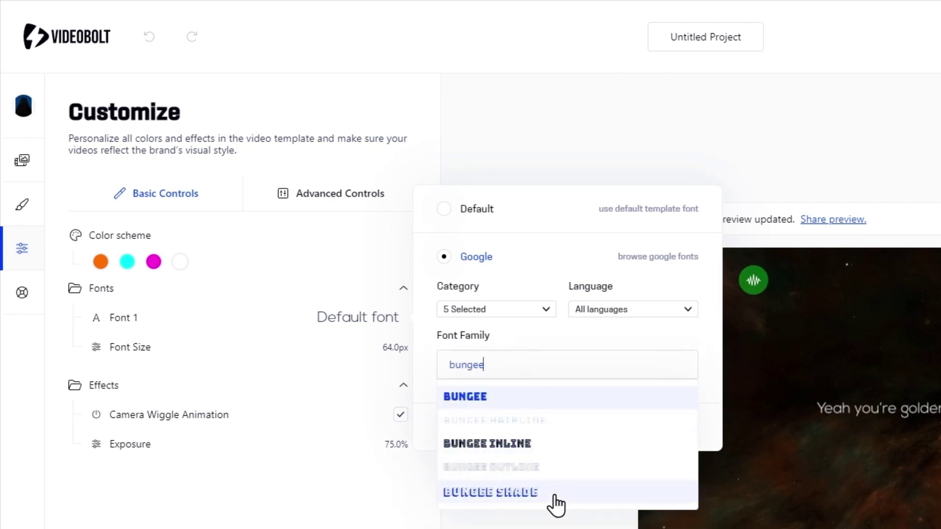
click(555, 498)
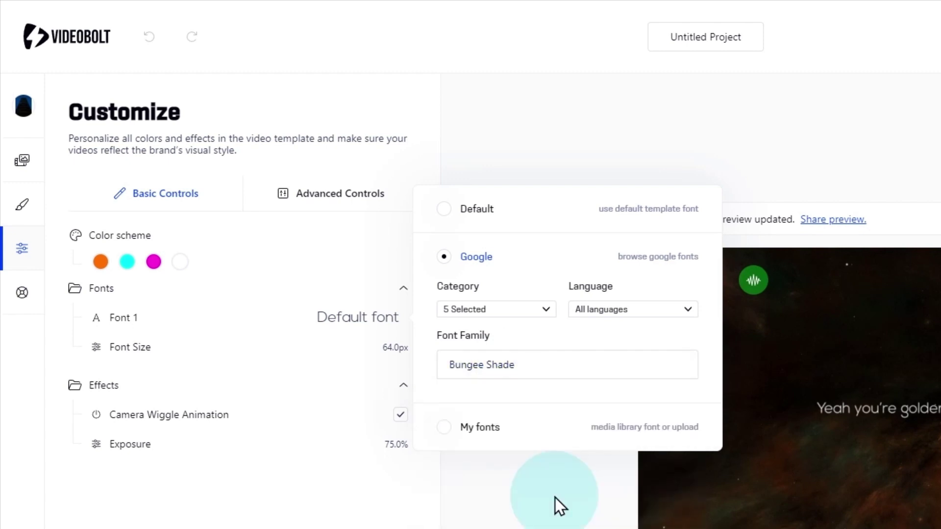
click(555, 498)
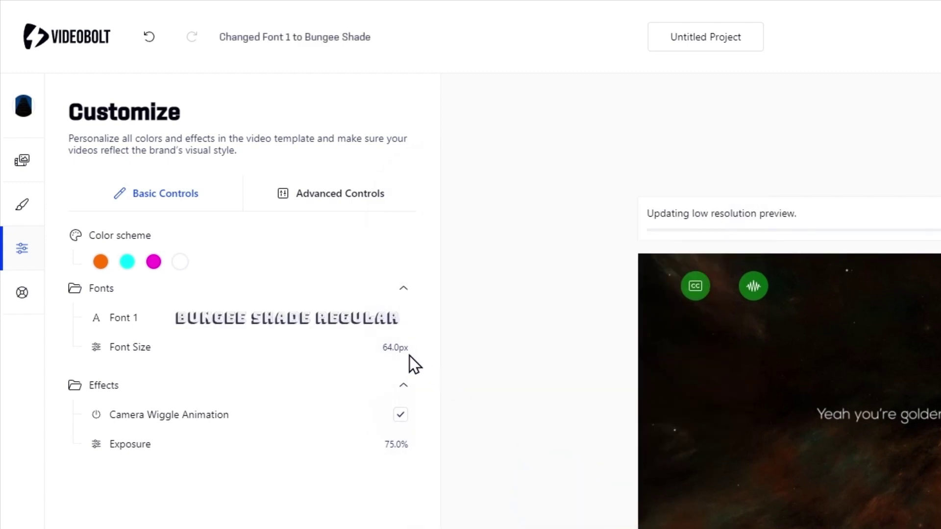
click(397, 349)
double_click(645, 353)
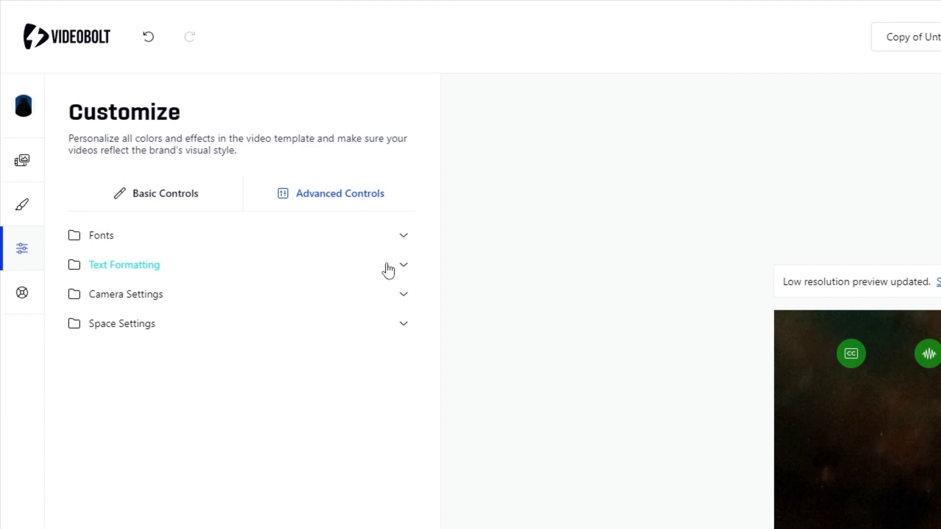
- Set the text gradient end colour to #FFD700, keeping the start colour white #FFFFFF
click(388, 270)
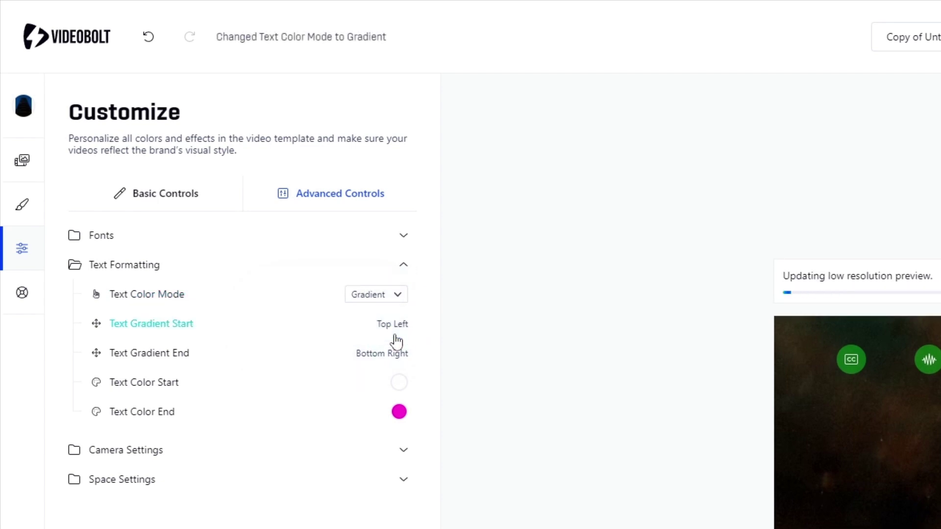
scroll(397, 342, down, 2)
click(399, 324)
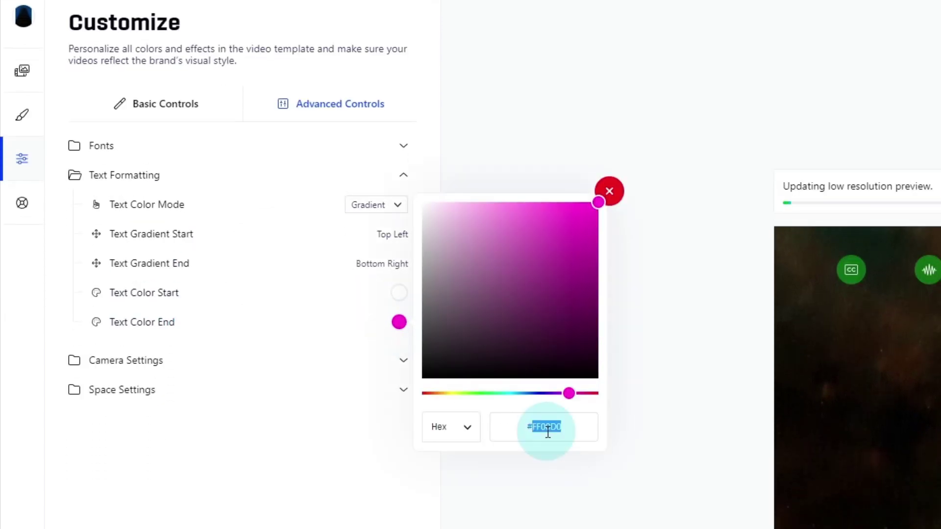
text(FFD700)
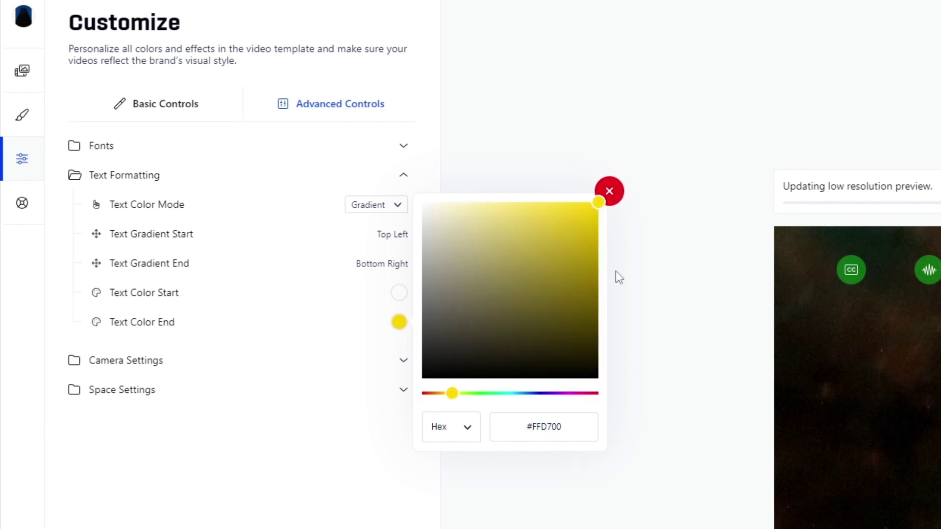
click(612, 195)
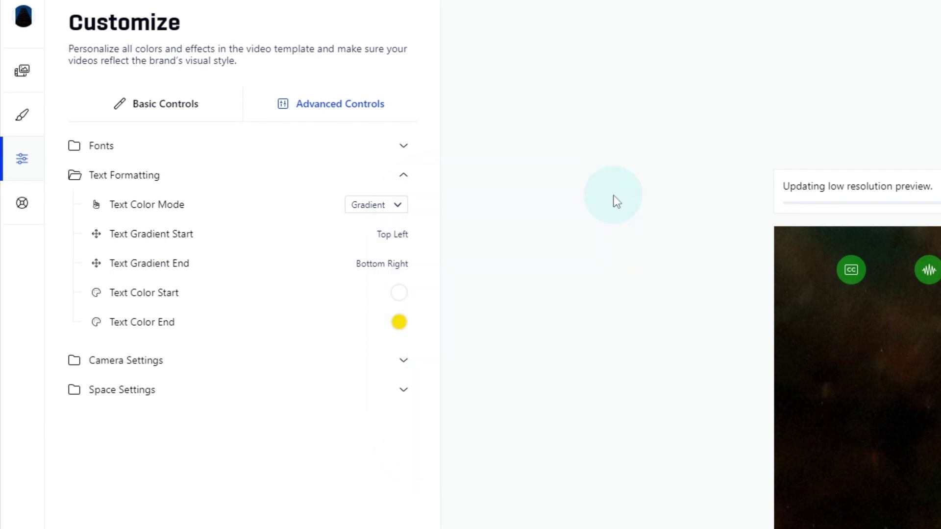
click(403, 297)
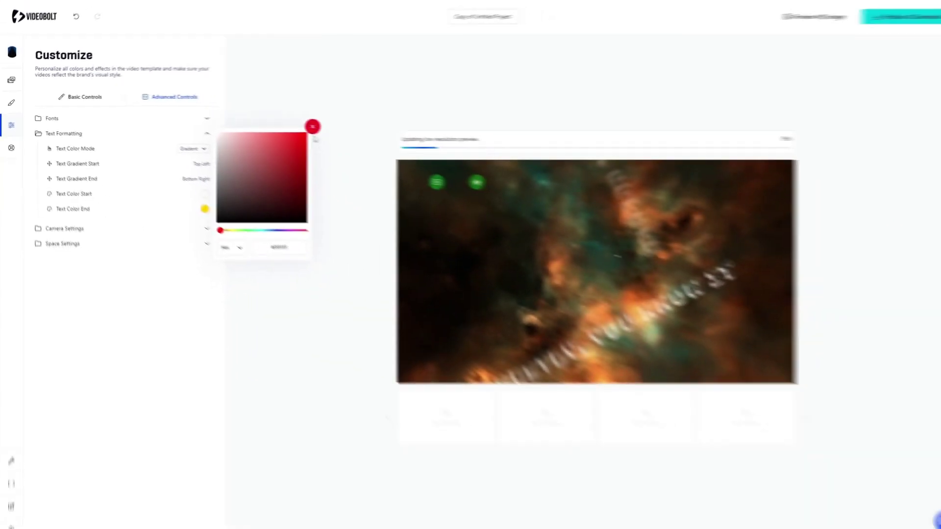
click(304, 130)
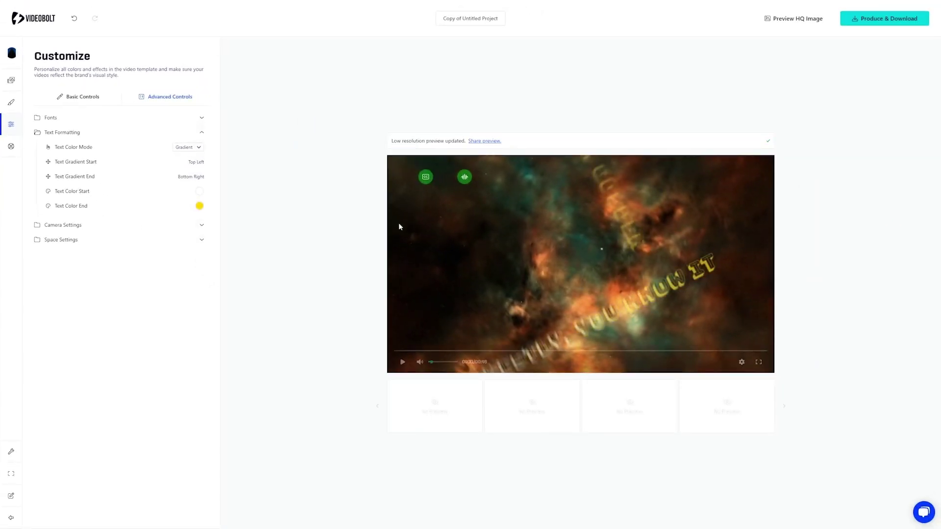
- Play and pause the preview to check the gold-white Bungee Shade lyrics
click(424, 239)
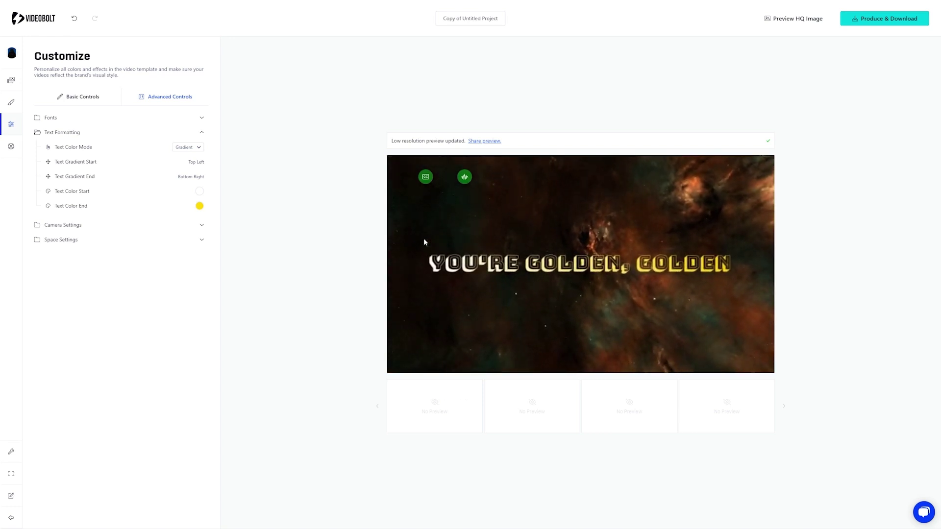
click(424, 239)
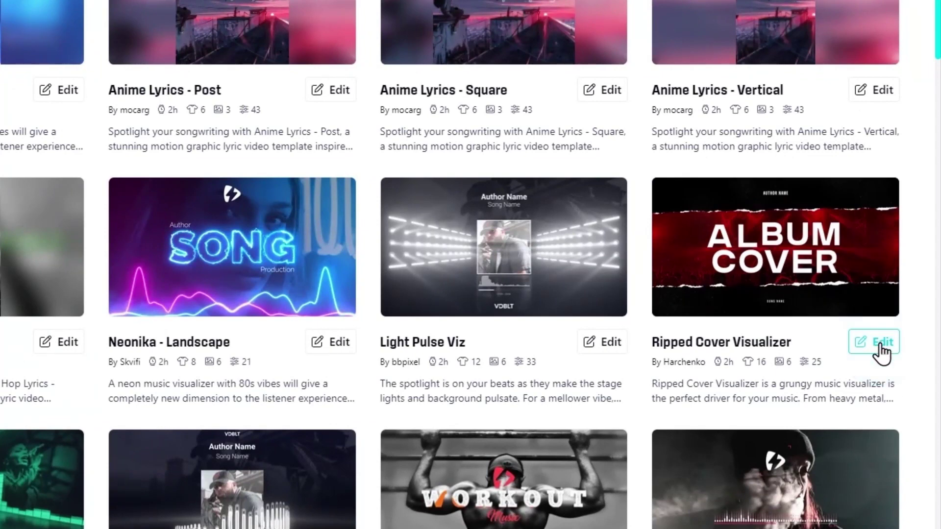
- Open Ripped Cover Visualizer and set its background to the imported Universe Lyrics video
click(880, 343)
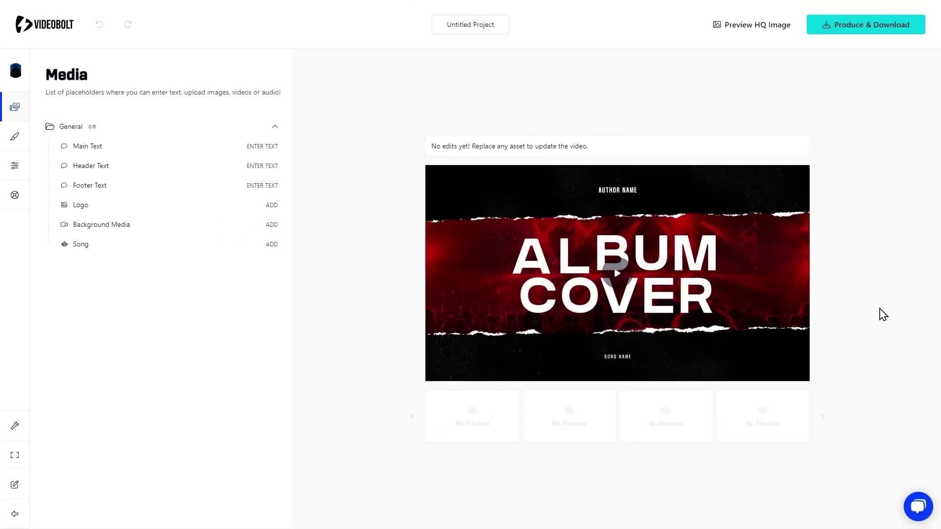
click(109, 226)
click(823, 318)
click(841, 399)
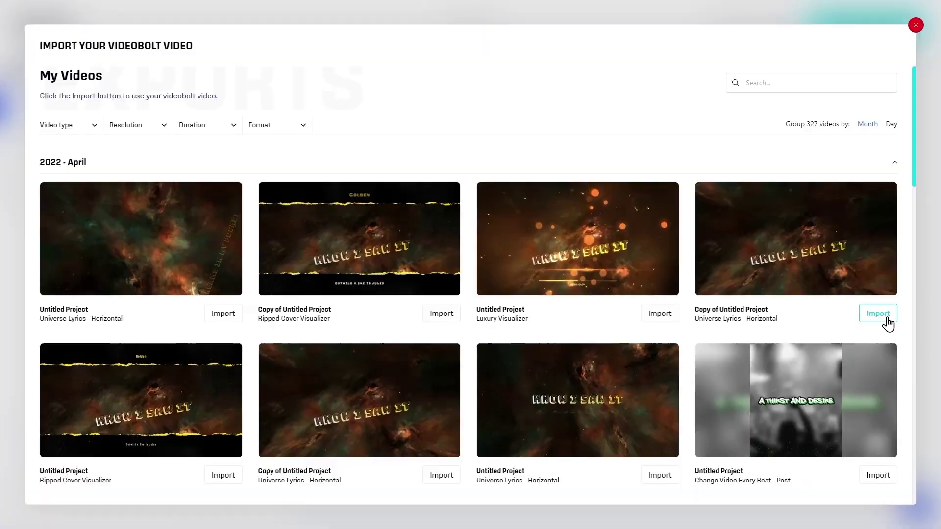
click(878, 314)
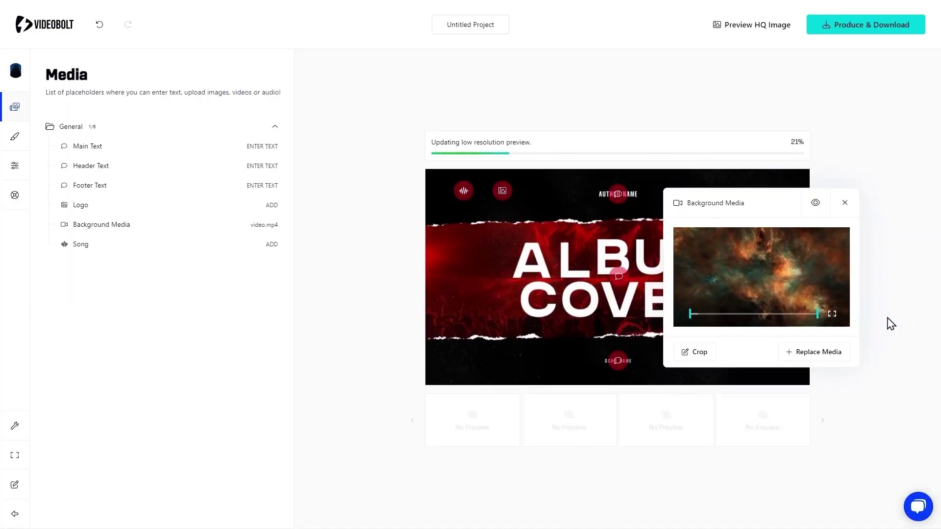
click(845, 203)
- Raise the background Media Fill from 75% to 100% under Background Control
click(15, 169)
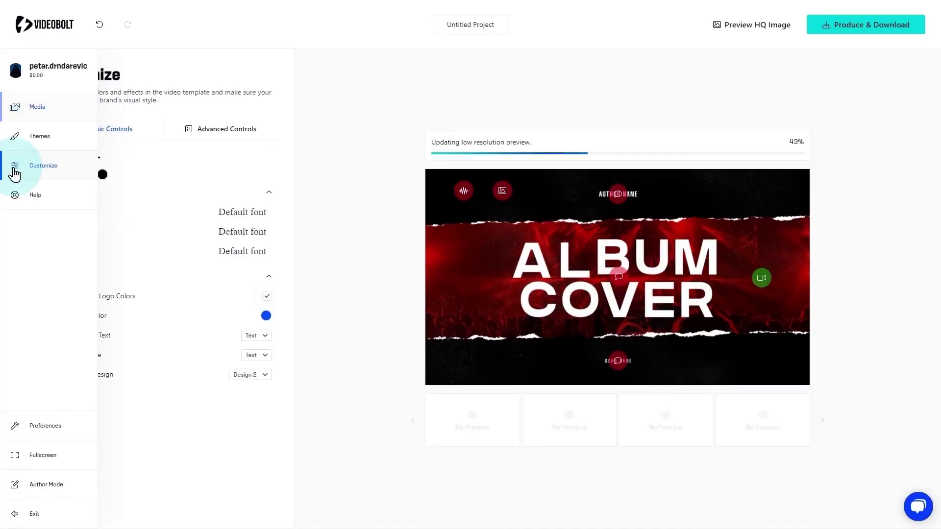
click(230, 132)
click(130, 215)
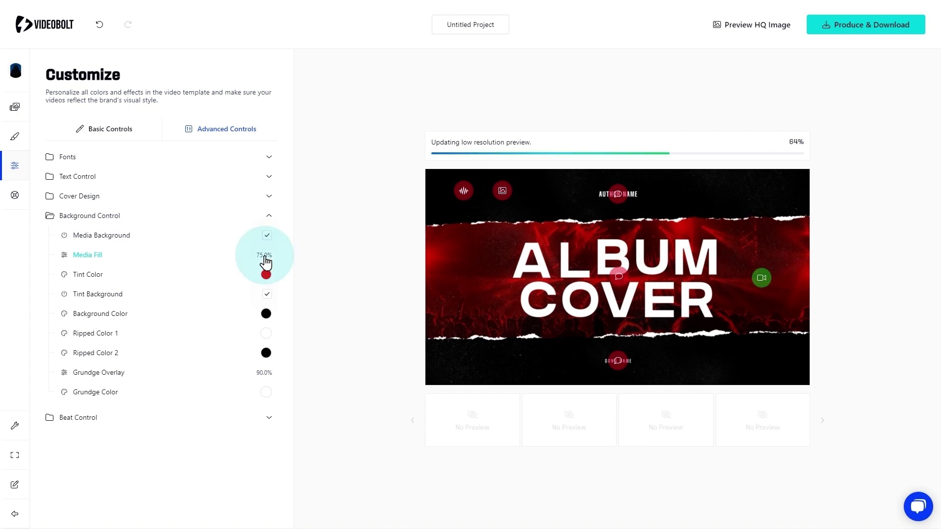
drag(365, 255, 450, 246)
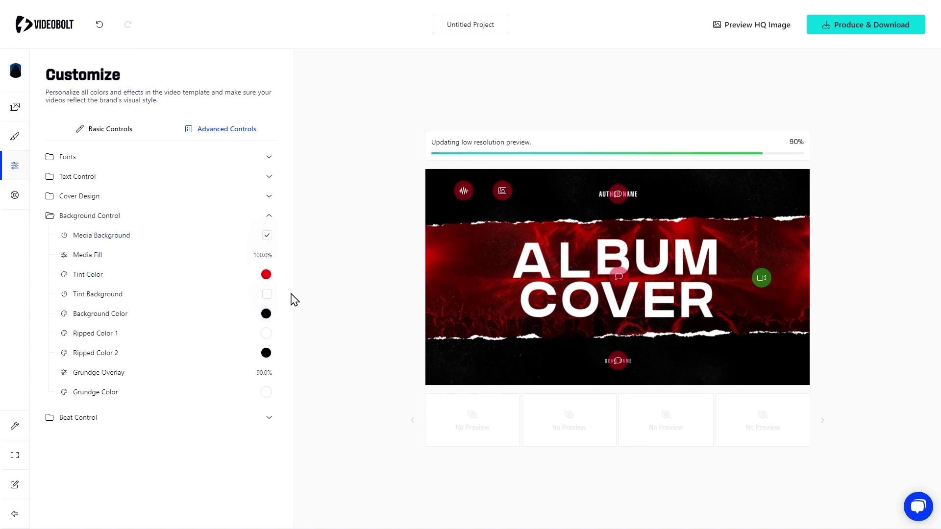
- Disable the 'ALBUM COVER' main text so the golden lyrics show through the torn band
click(681, 236)
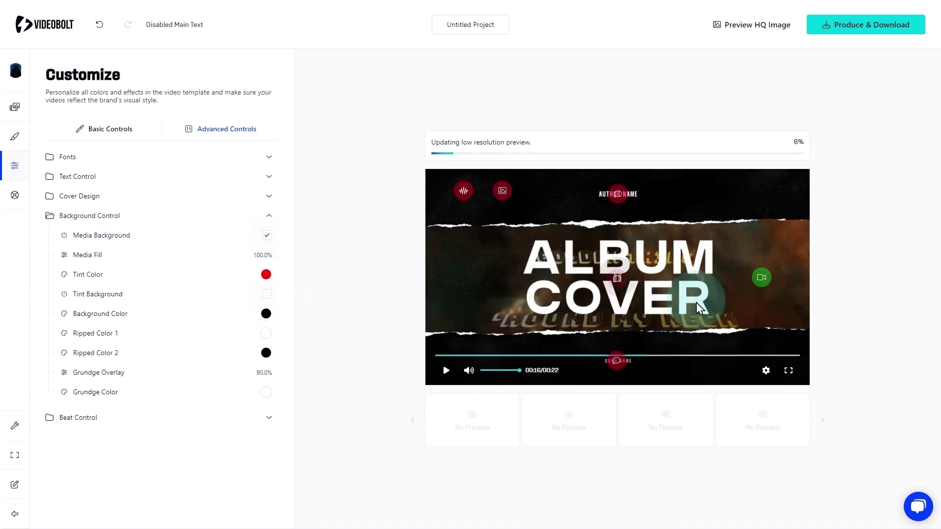